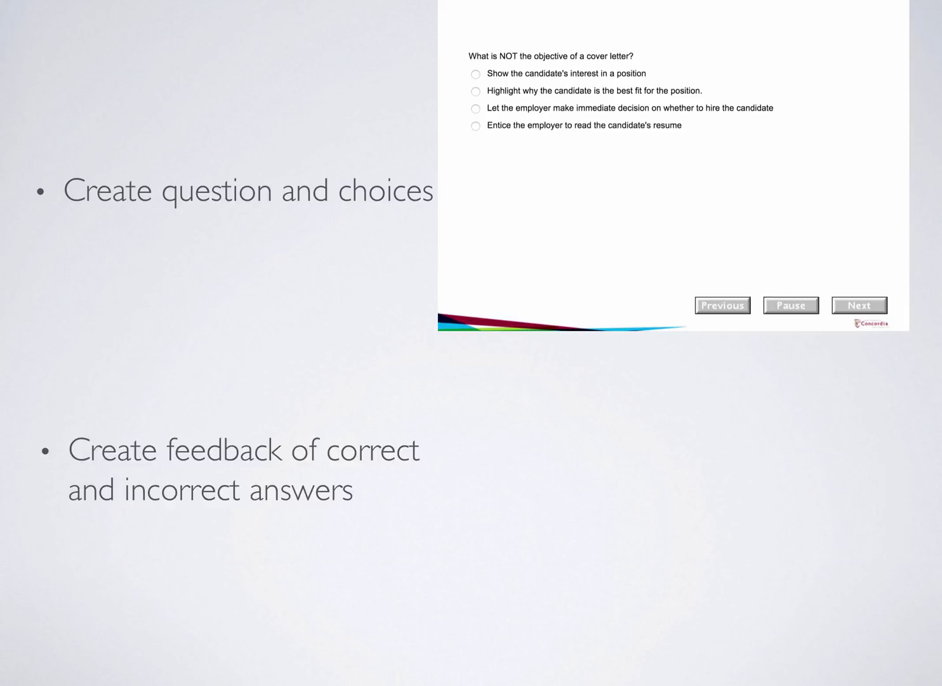
key(Right)
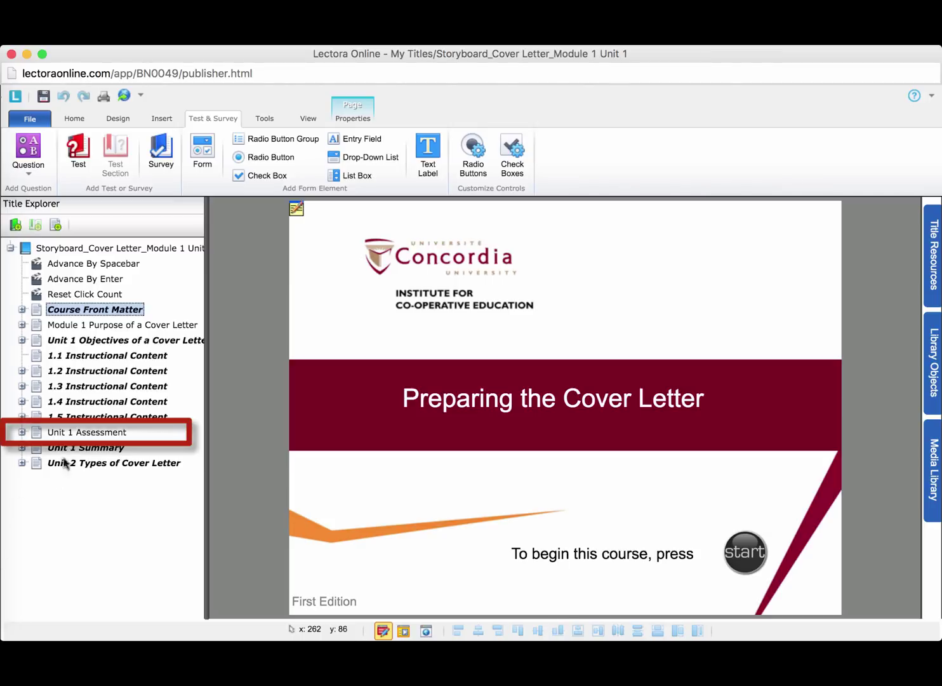
- On the Unit 1 Assessment page, insert a new Multiple Choice question from the Question menu
click(78, 433)
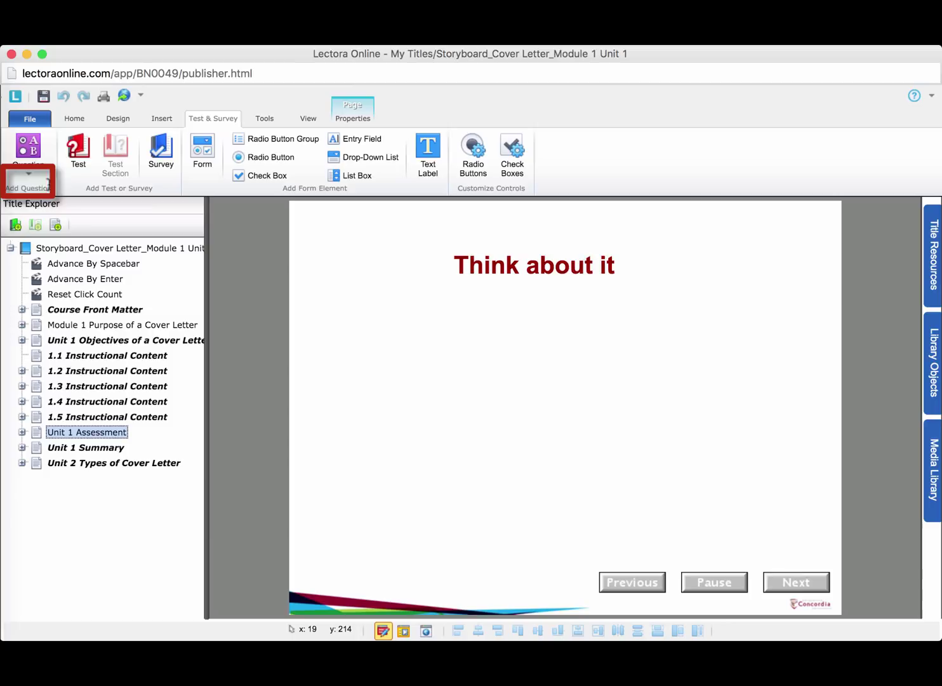
click(29, 177)
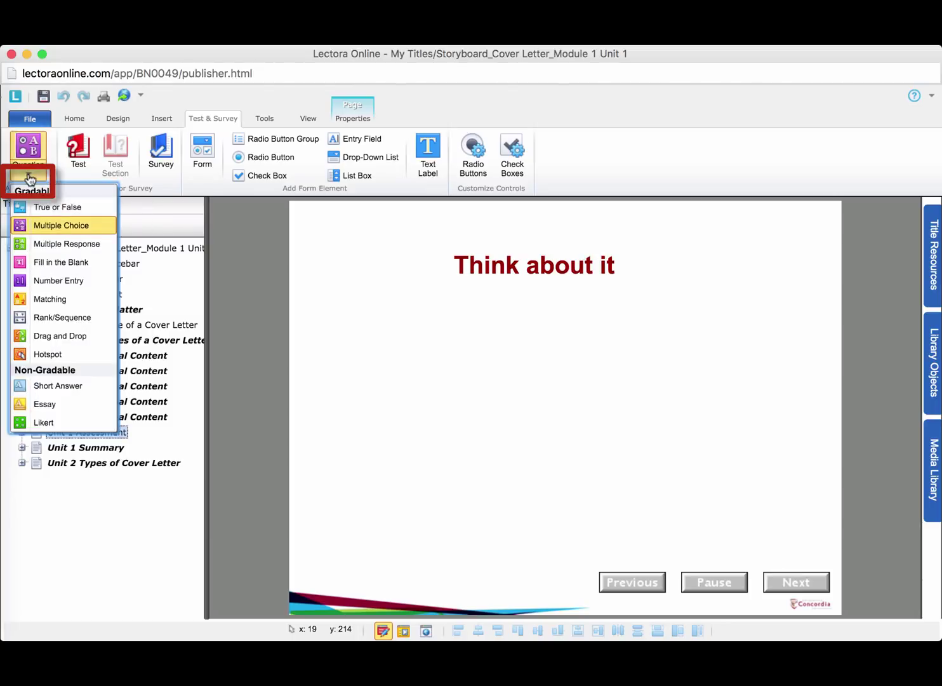
click(42, 225)
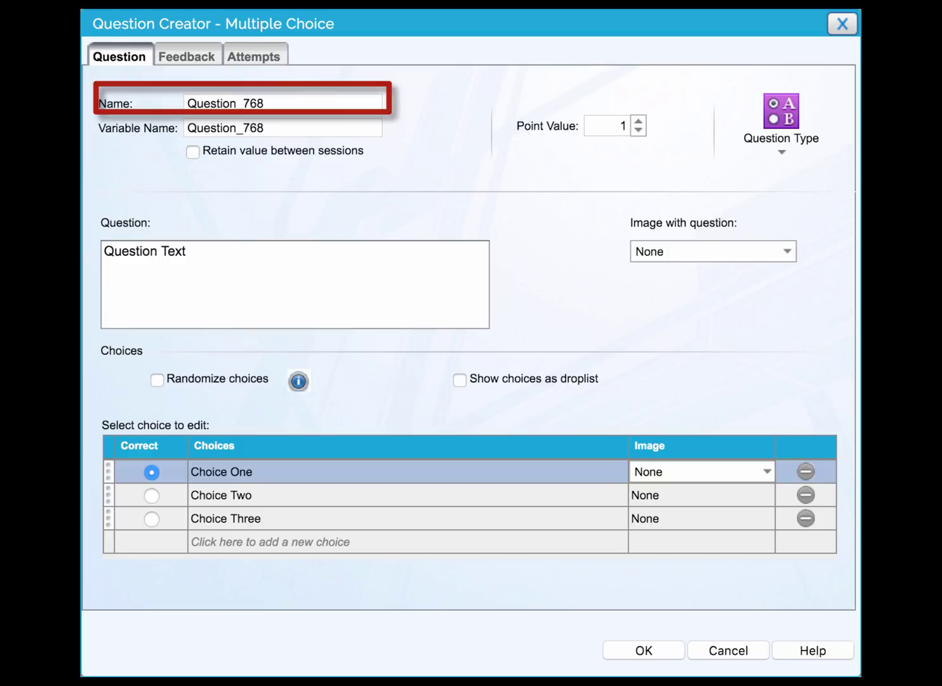
- Rename the question to 'Unit 1 Question' and set its point value to 0
click(278, 95)
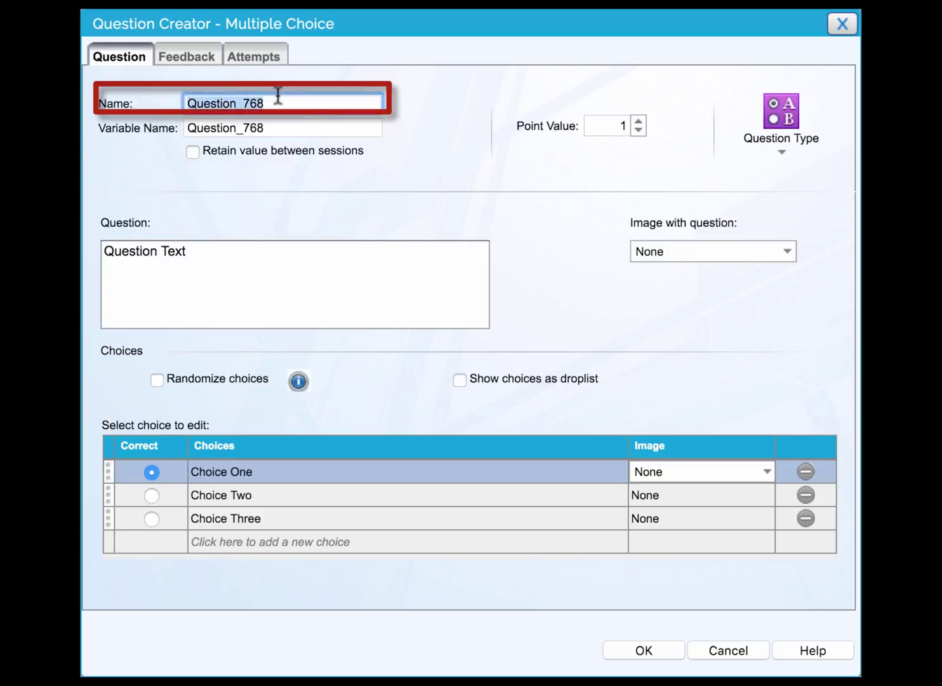
text(Unit )
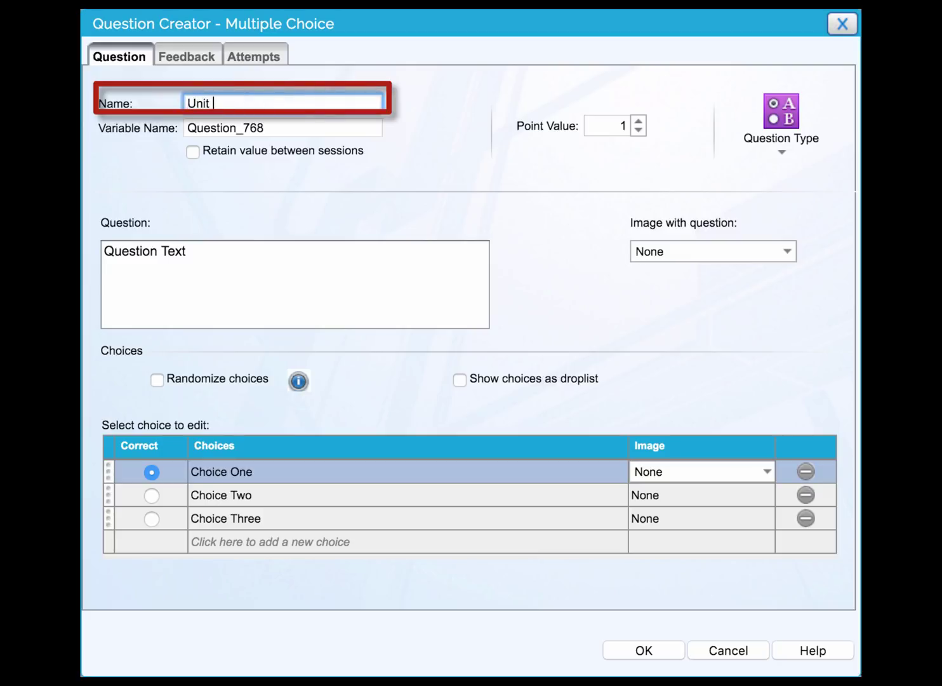
text(1 Question)
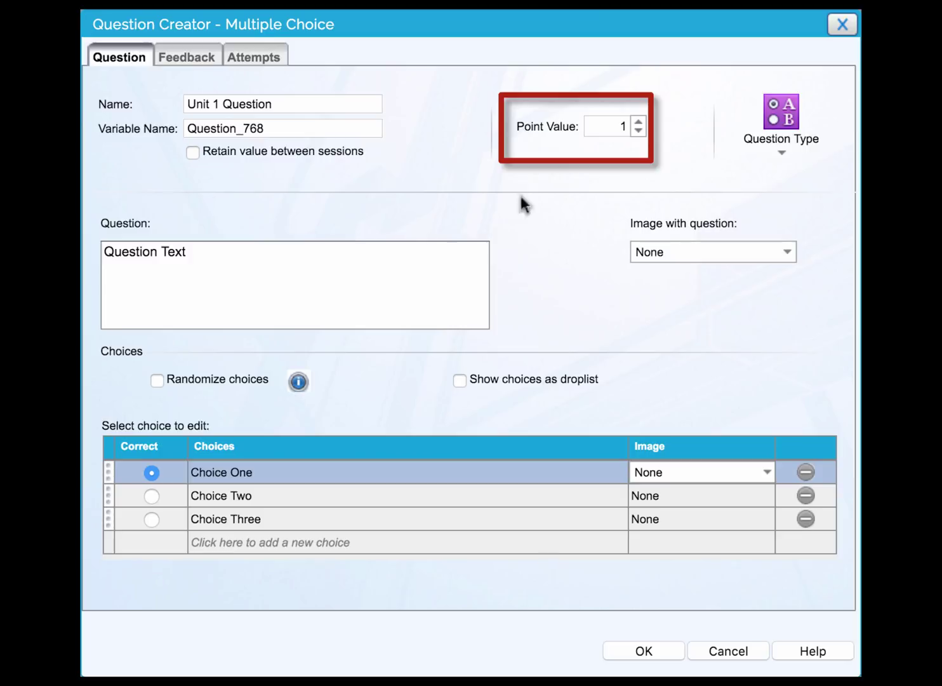
click(616, 130)
key(BackSpace)
text(0)
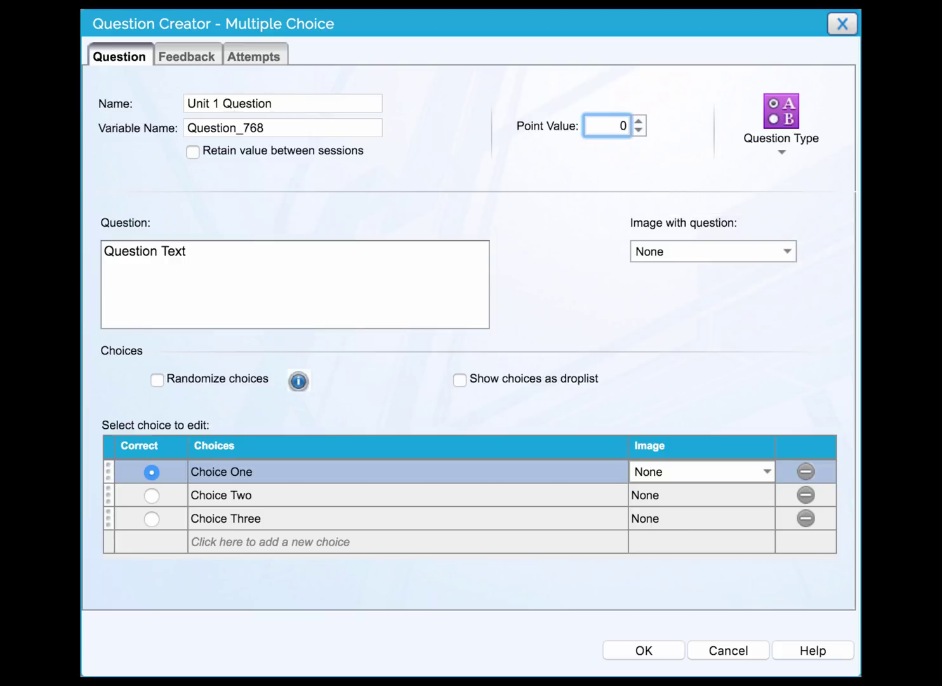
- Enter the question 'What is NOT the objective of a cover letter?' and its first two choices
click(366, 261)
text(What is NOT )
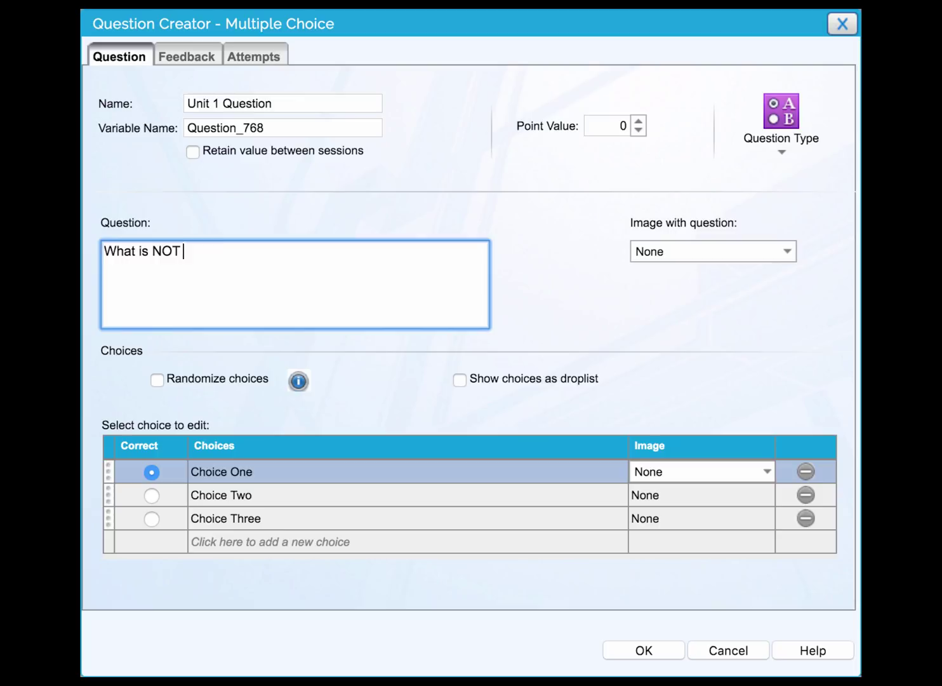
text(the objective of a cover letter?)
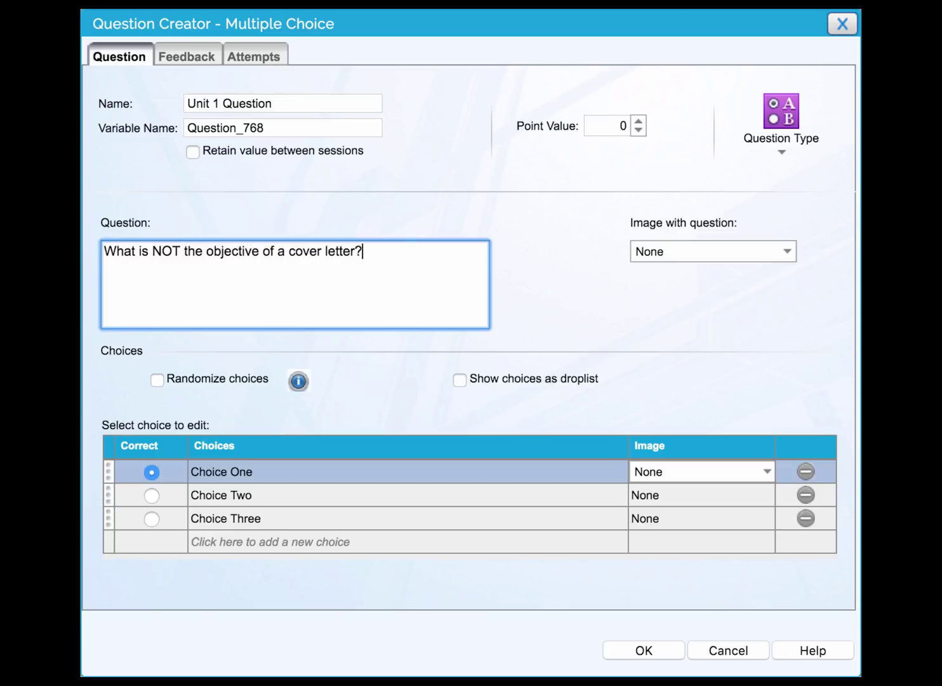
click(229, 518)
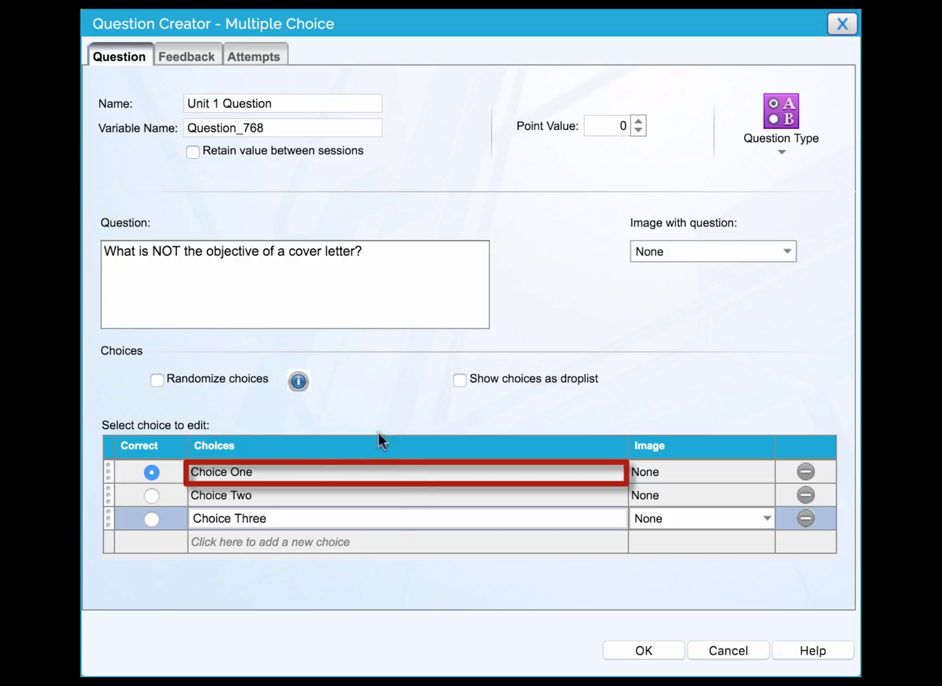
click(316, 471)
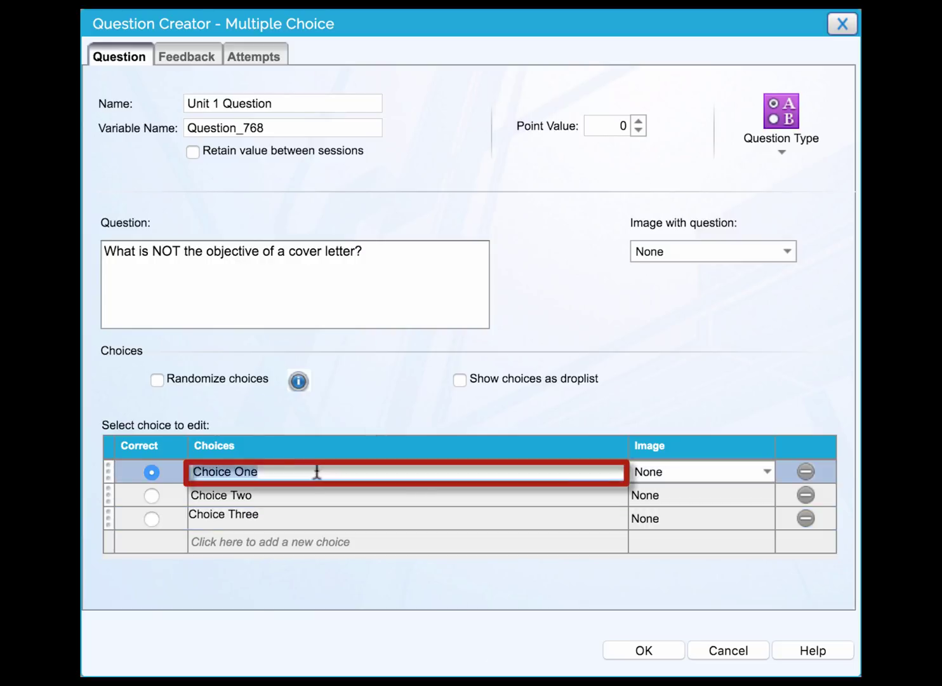
text(Show the candidate's interes)
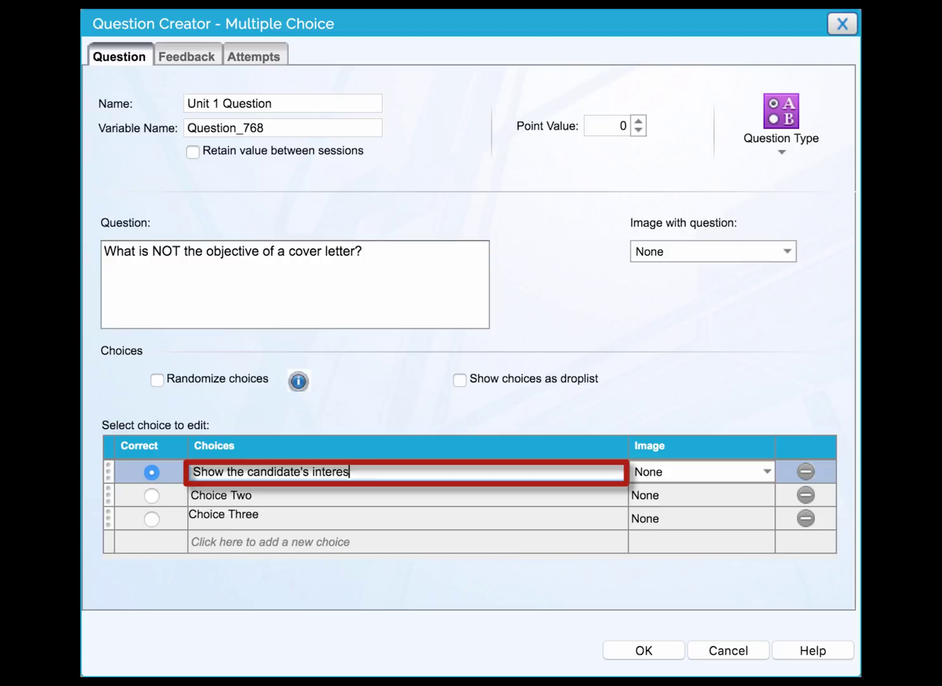
text(t in a position)
click(317, 496)
text(Highlight w)
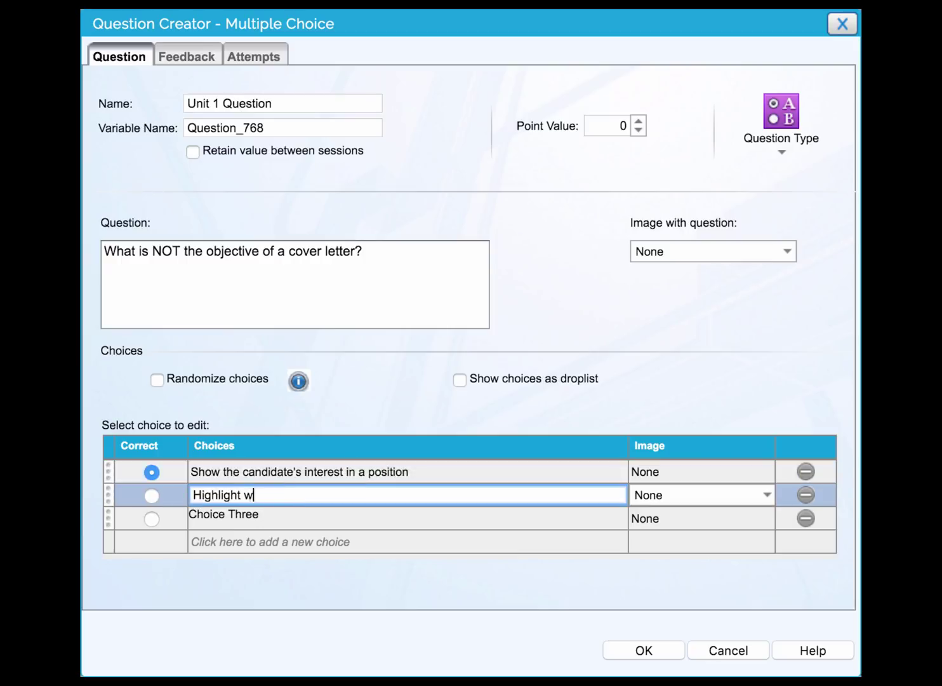
text(hy the candidate is the best)
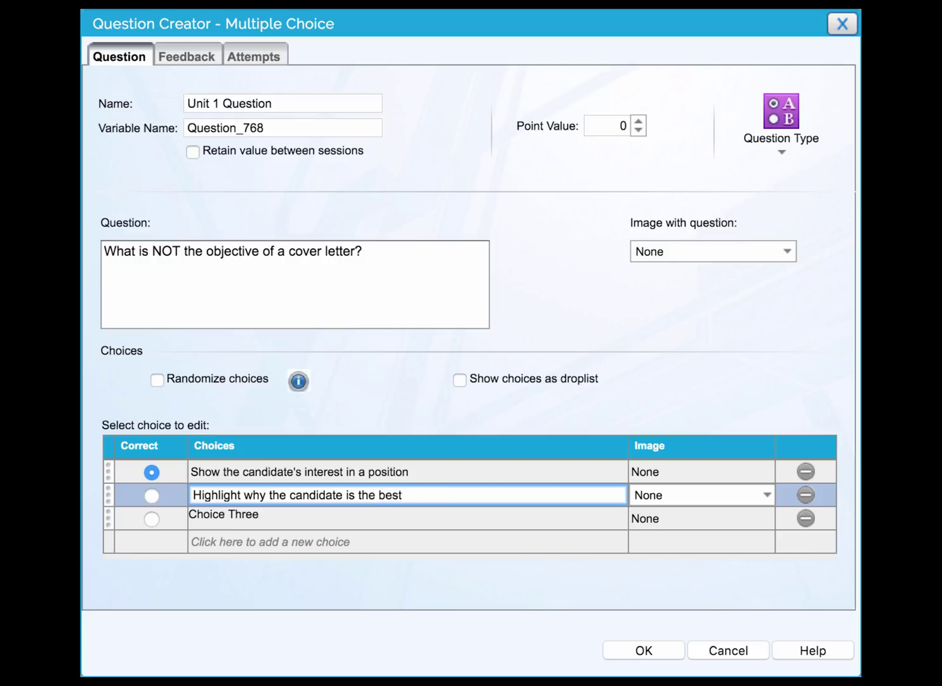
text( fit for the position)
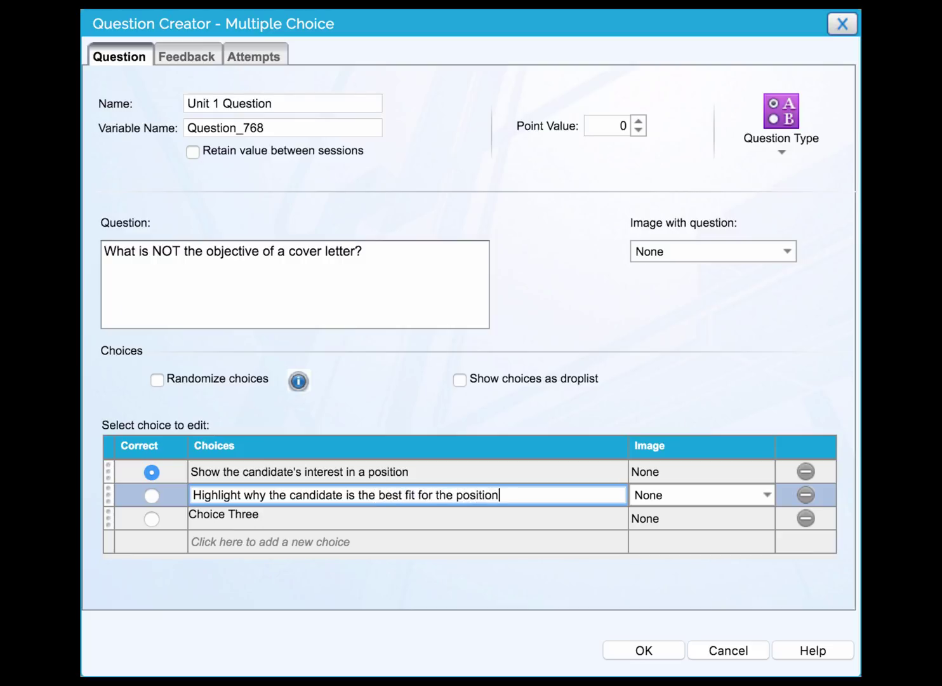
- Add the third choice about an immediate hiring decision and the fourth about the résumé, marking the third correct
click(239, 517)
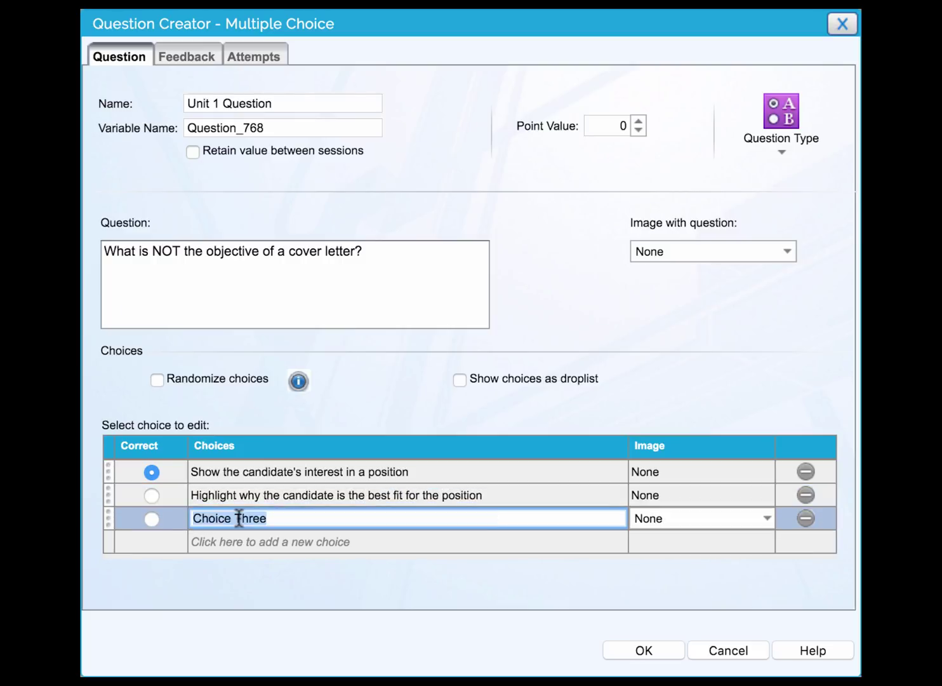
text(Let the employ)
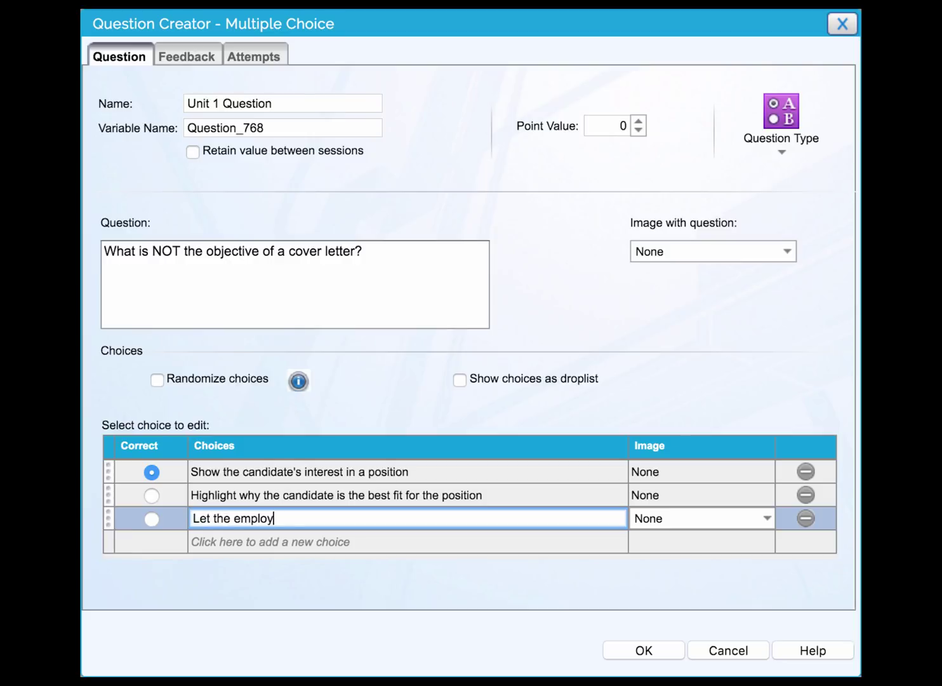
text(er to make imd)
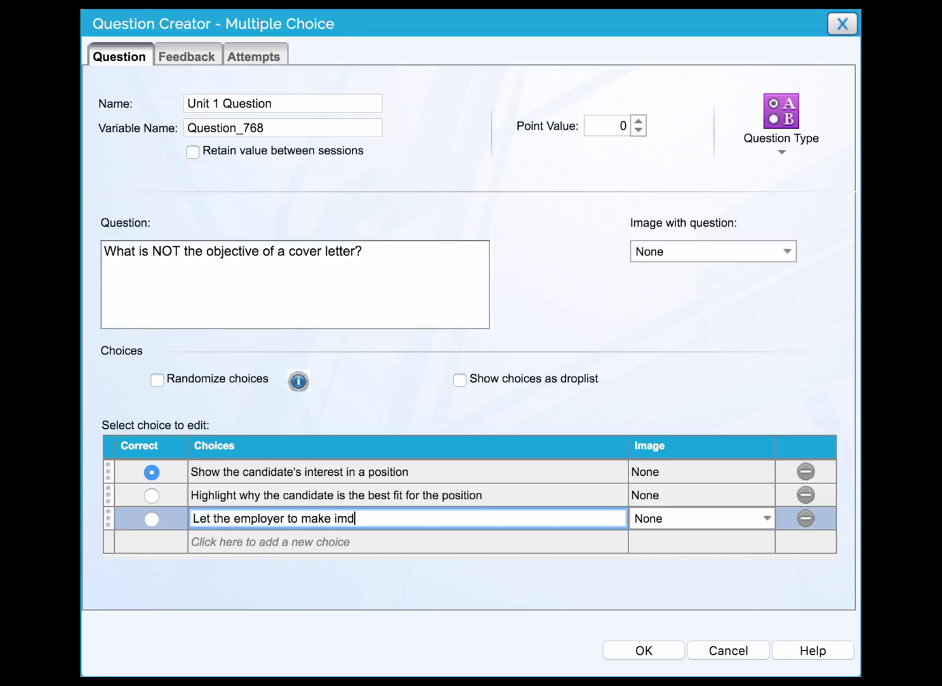
key(BackSpace)
text(mediate decision on )
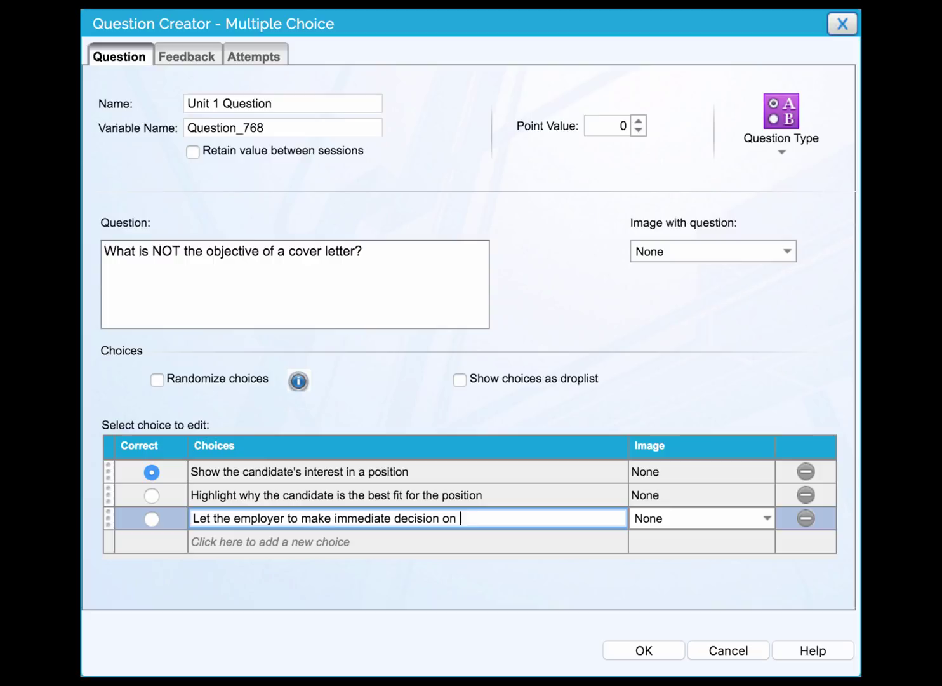
text(whether to hire the candidate)
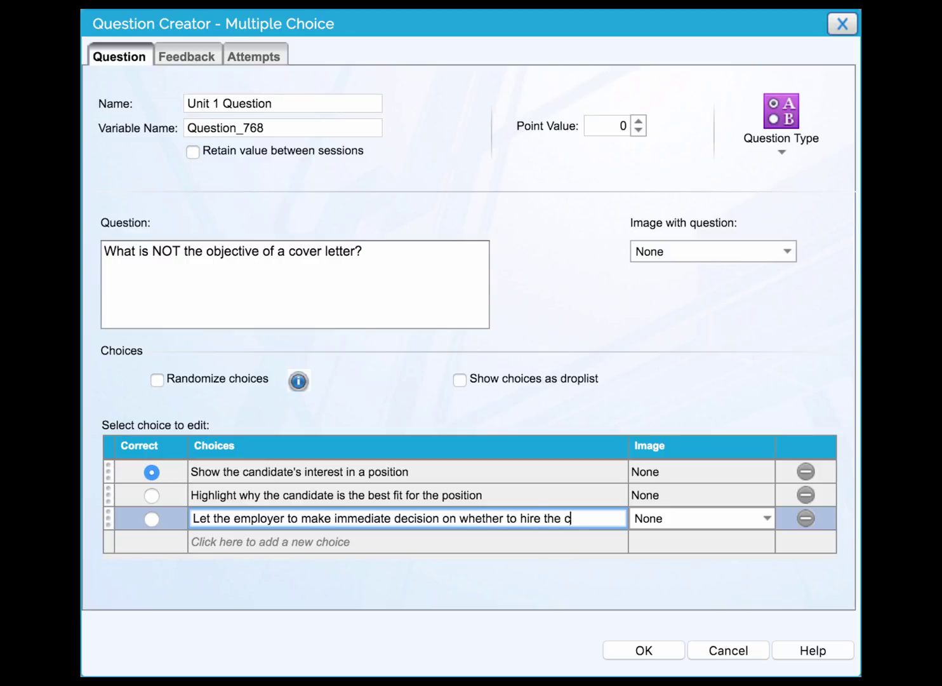
click(241, 541)
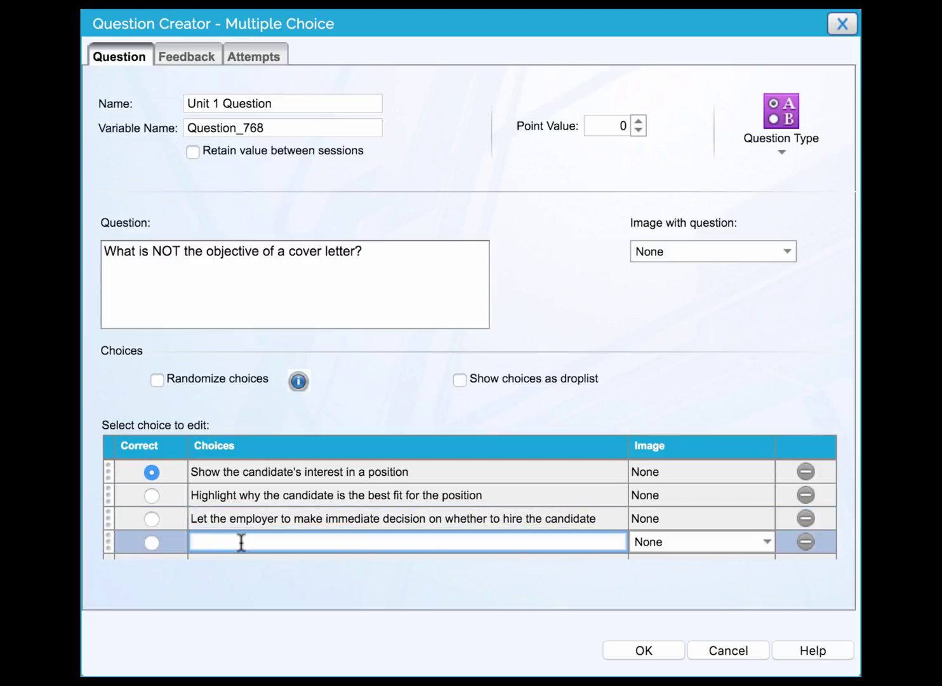
text(Entice the )
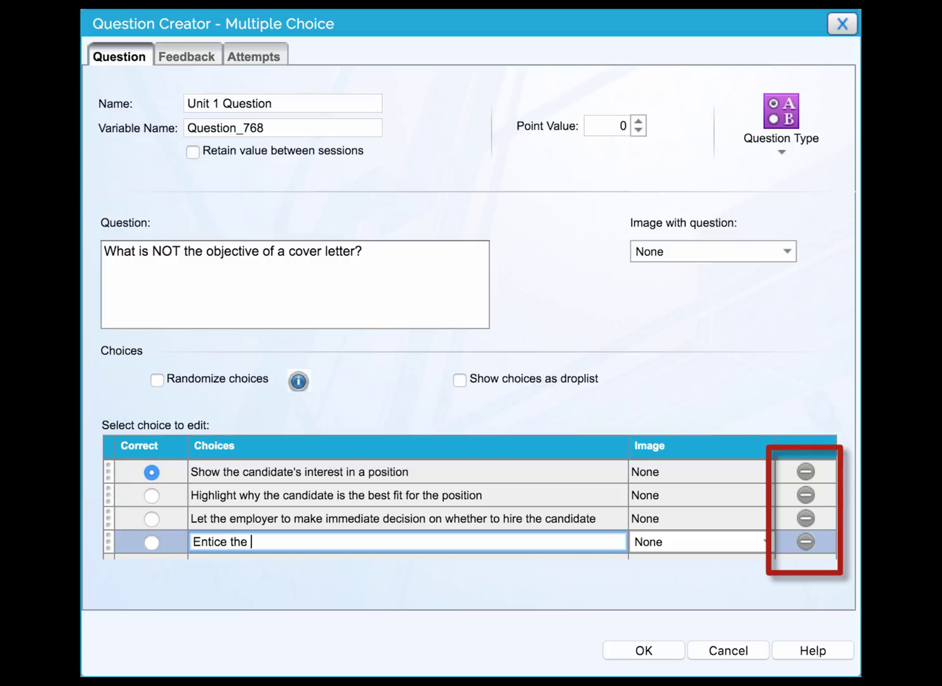
text(employer to read the candidate)
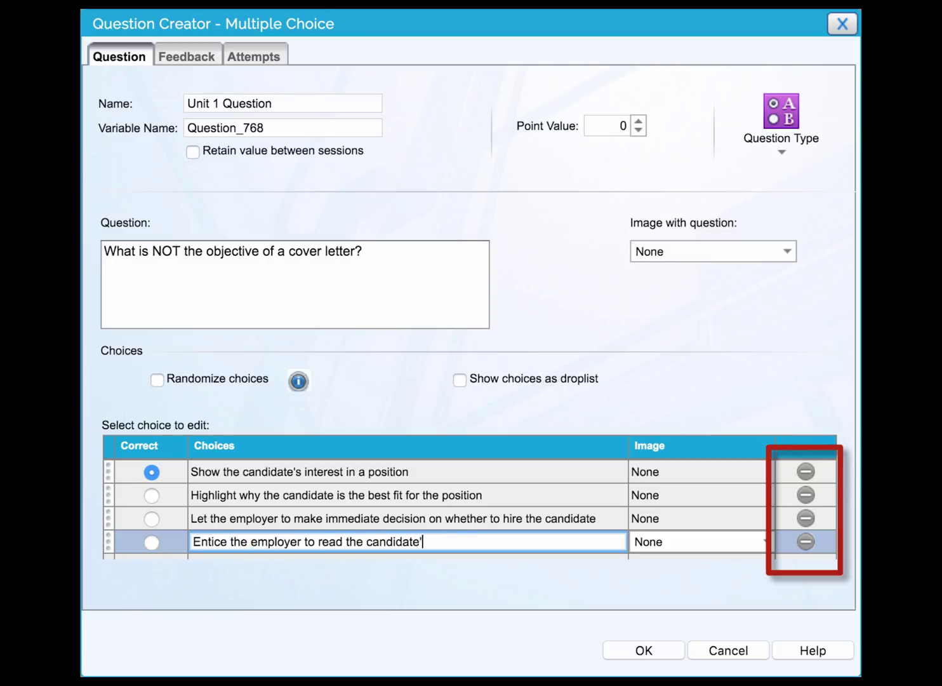
text(s resume)
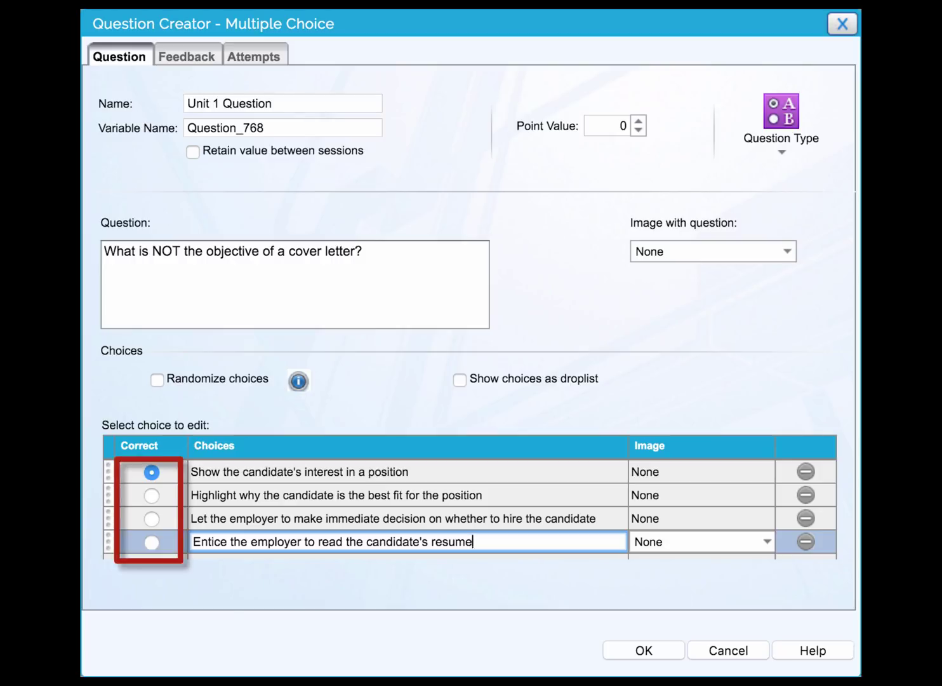
click(153, 519)
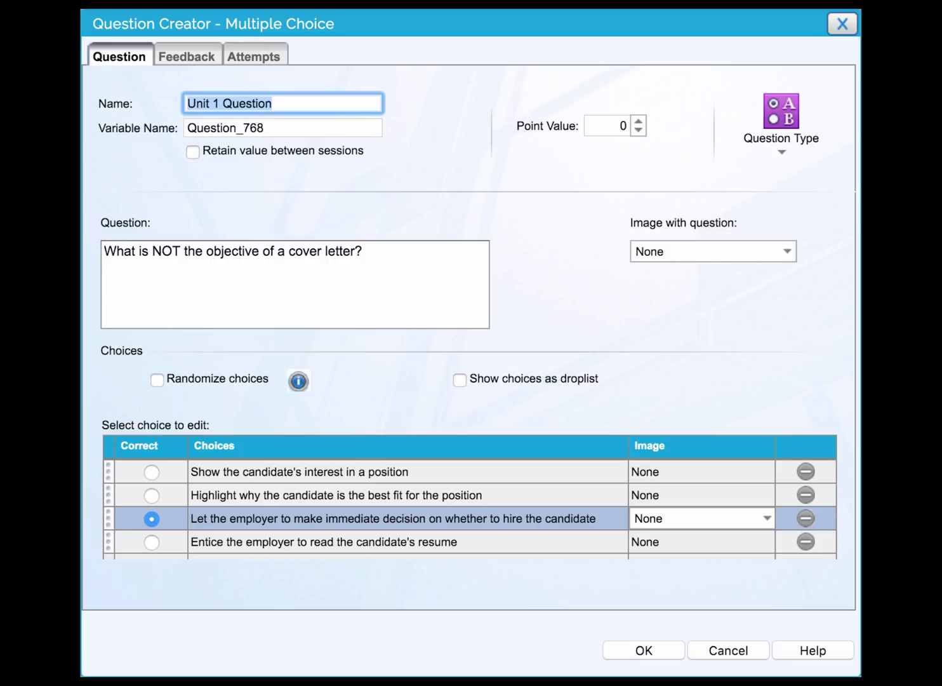
- Enable feedback and add 'The goal of your cover letter is to get an interview opportunity.' to the correct message
click(202, 69)
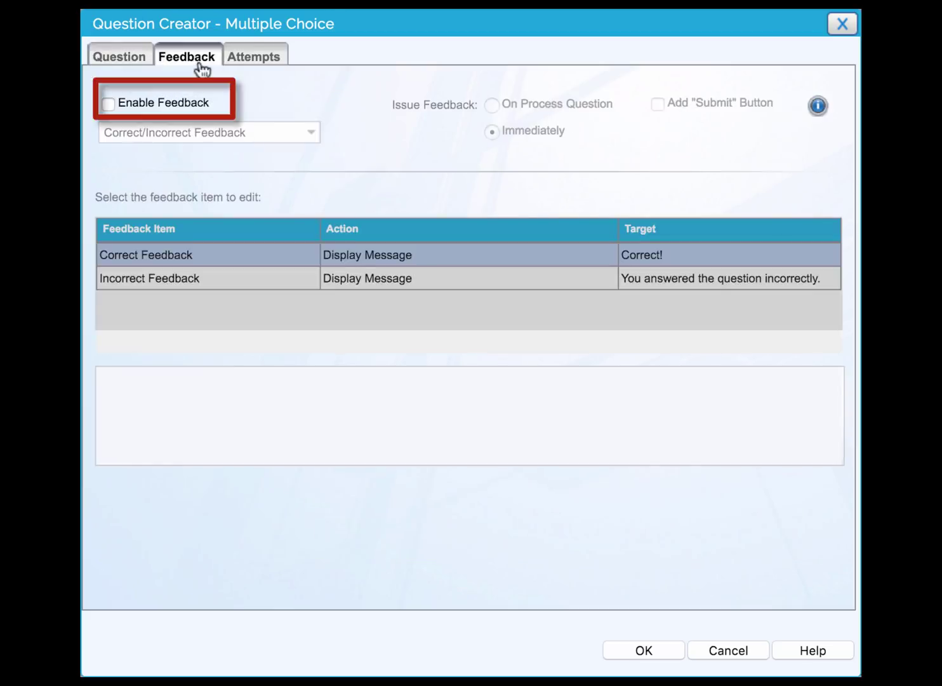
click(109, 104)
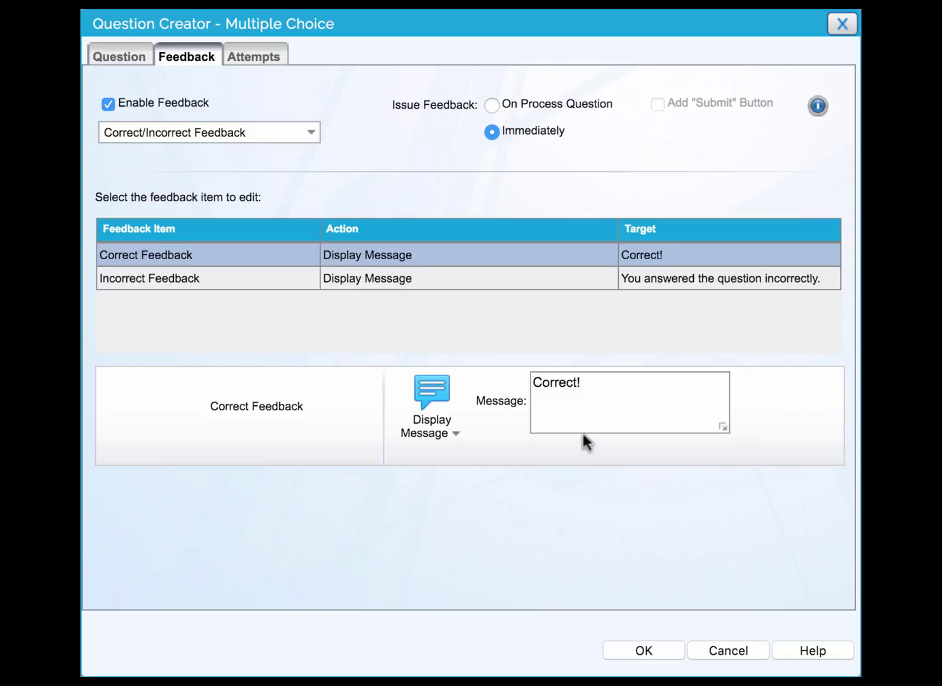
click(602, 389)
text(T)
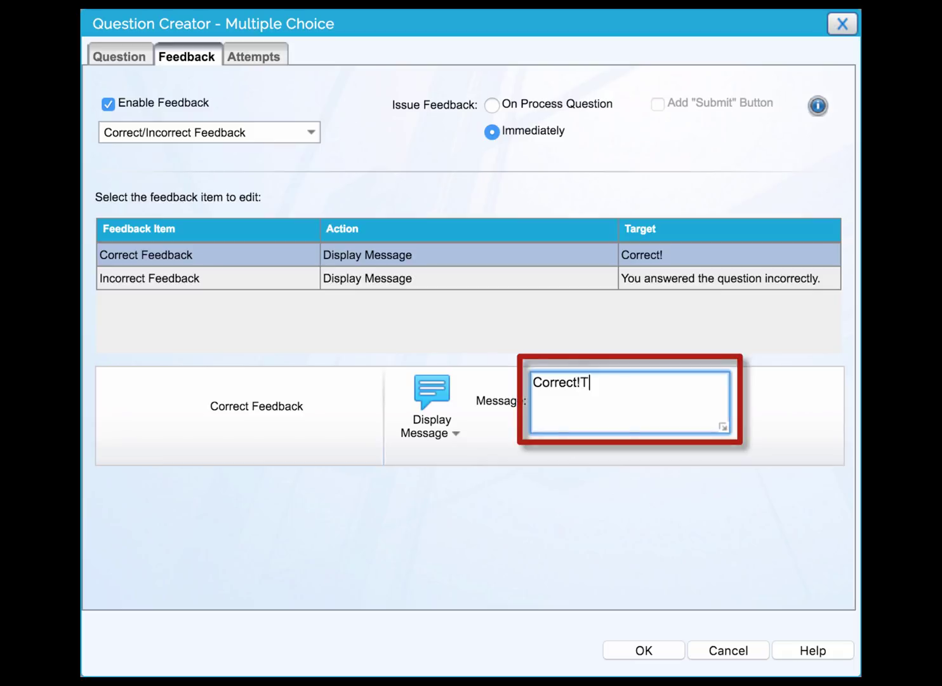
text(he goal of your cover letter is to get an interview opportunity.)
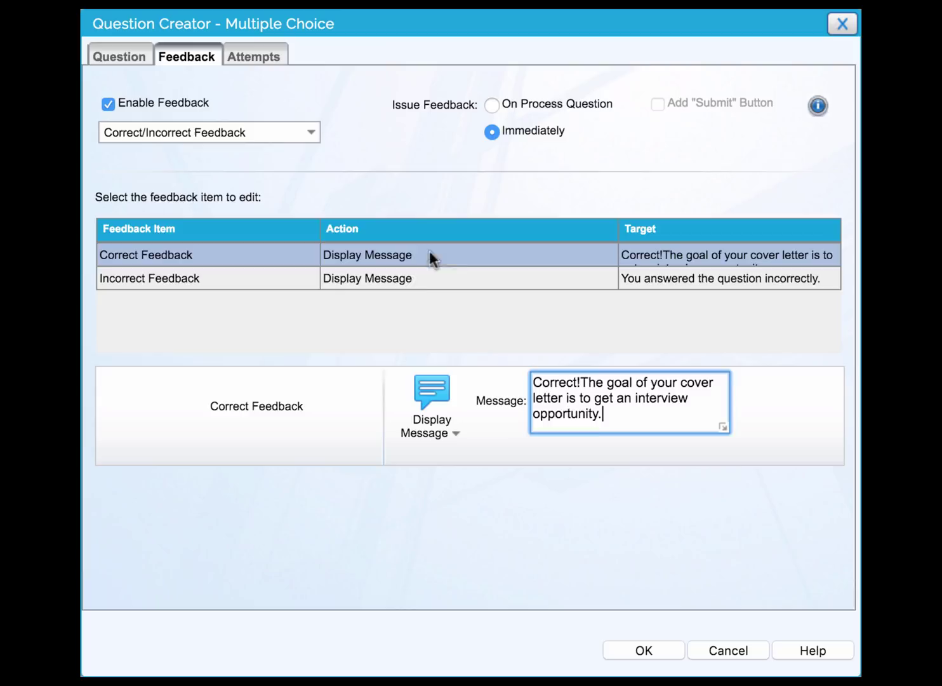
- Replace the incorrect-answer feedback with 'Incorrectly. Try it again'
click(408, 279)
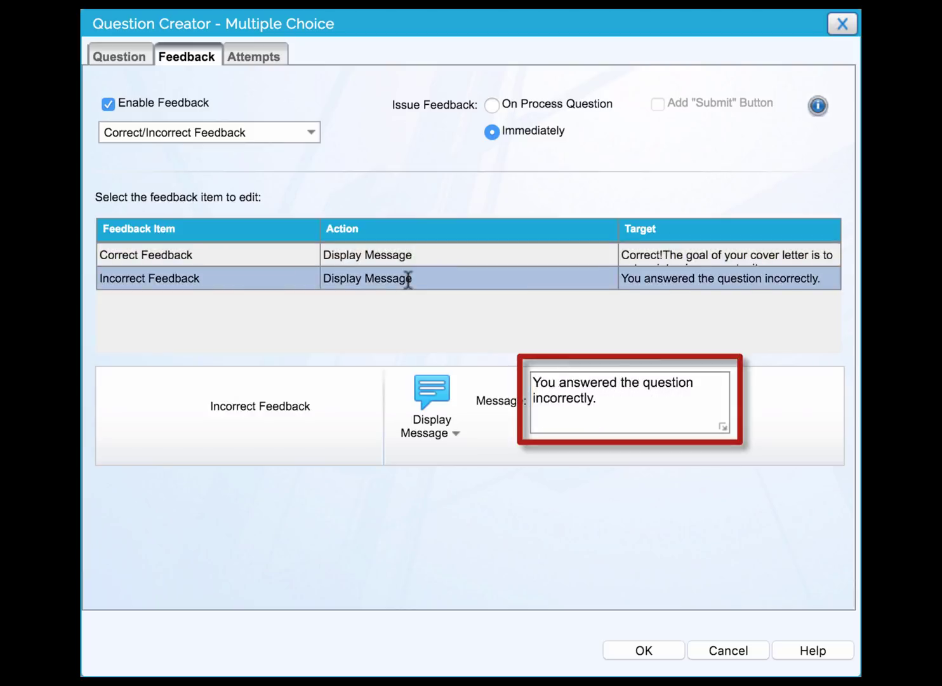
triple_click(626, 406)
text(Incorrectly)
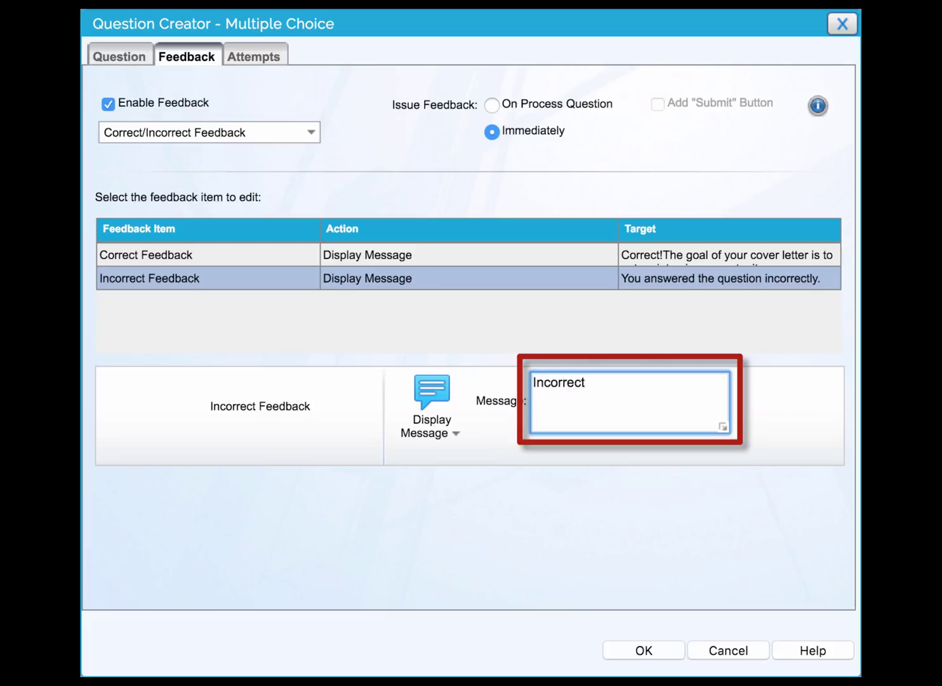
text(. Try it again.)
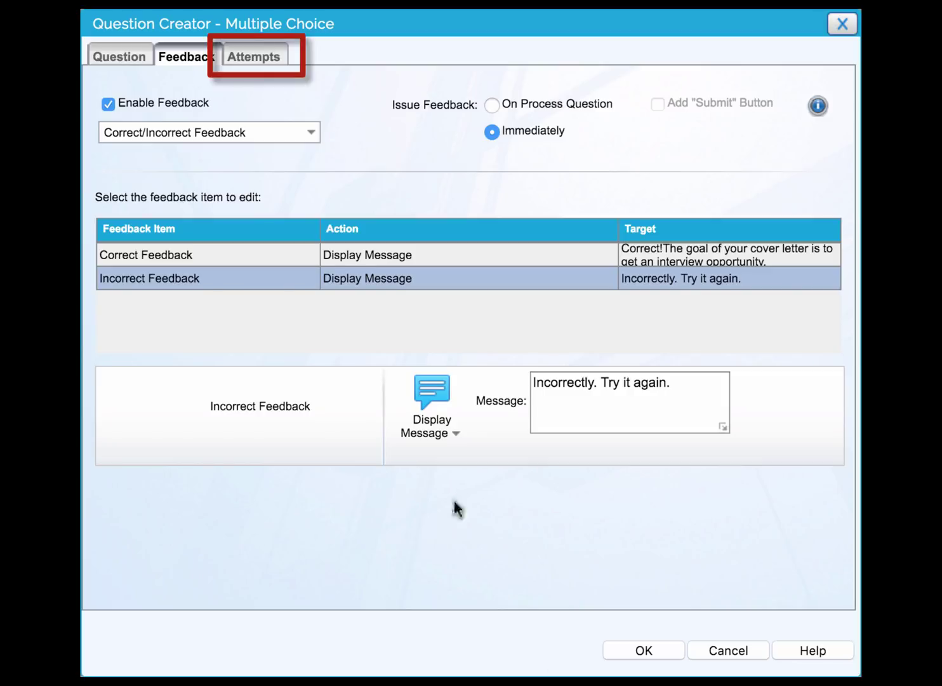
- Turn on Set Maximum Allowed Attempts and set the maximum attempts to 2
click(256, 58)
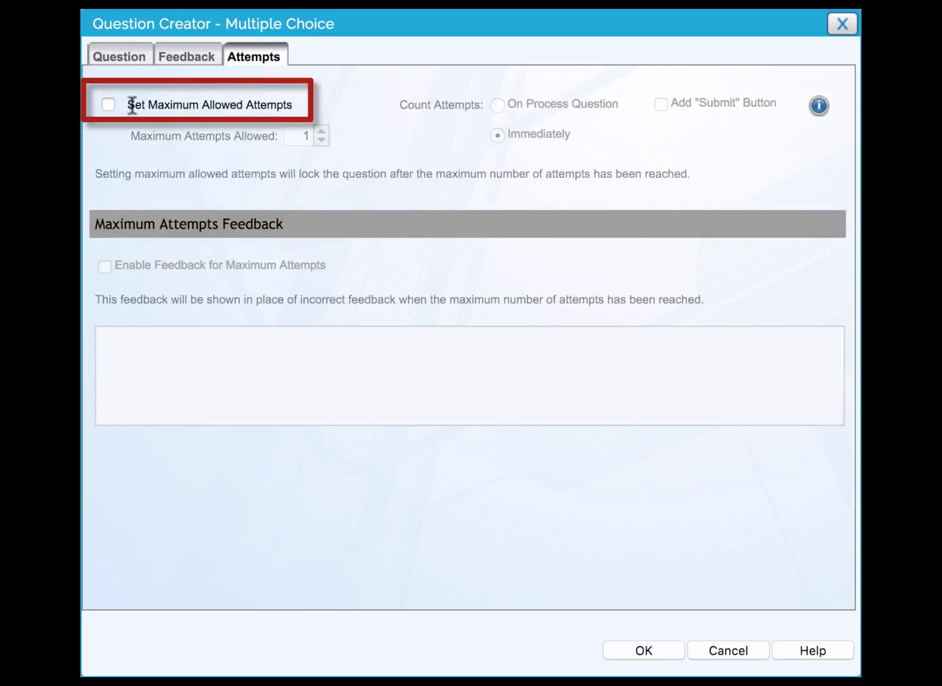
click(109, 106)
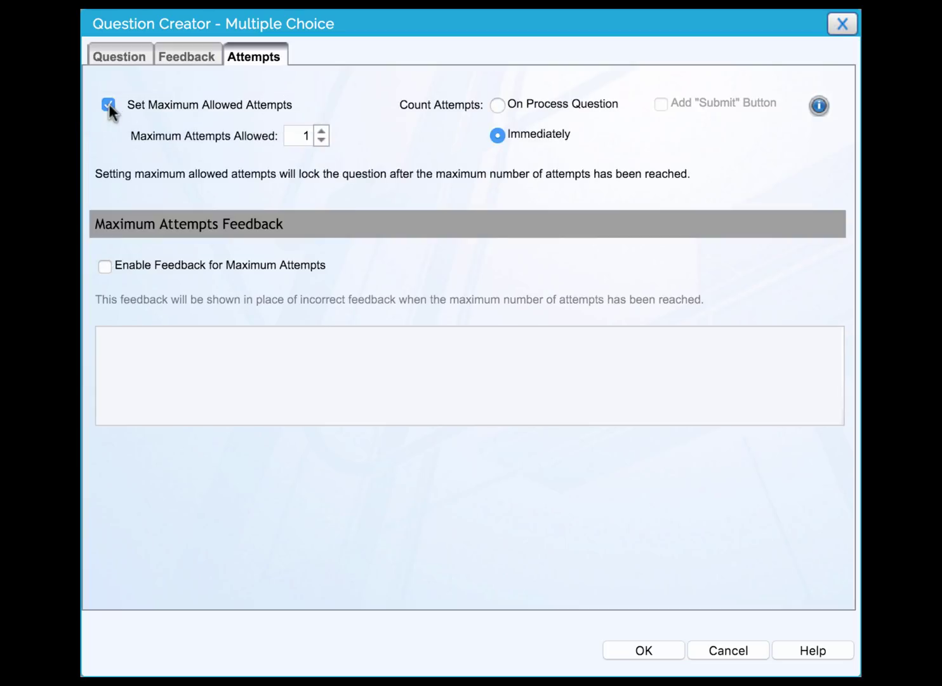
click(305, 135)
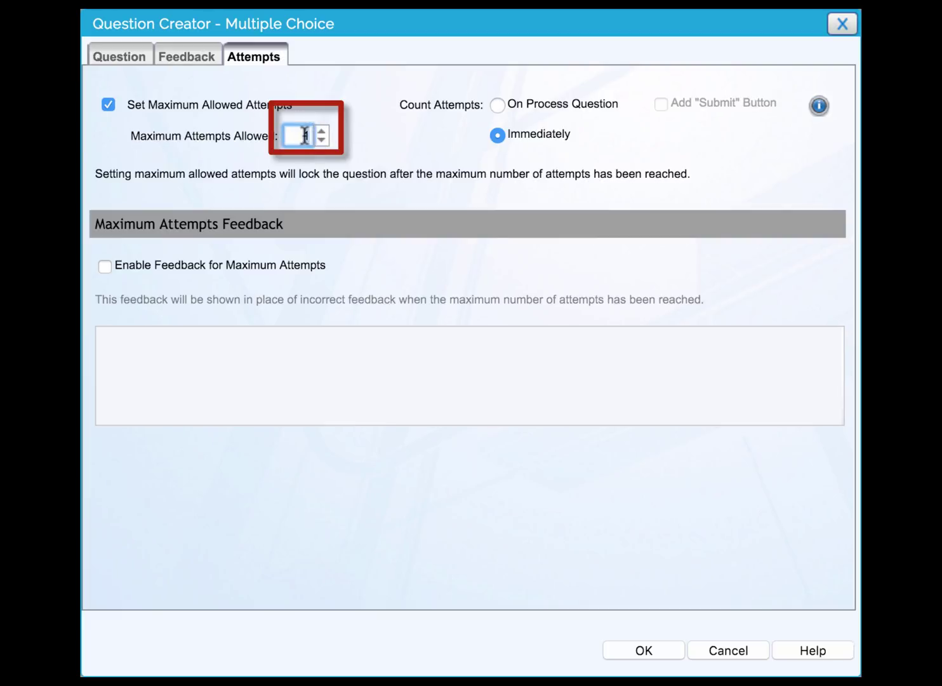
text(2)
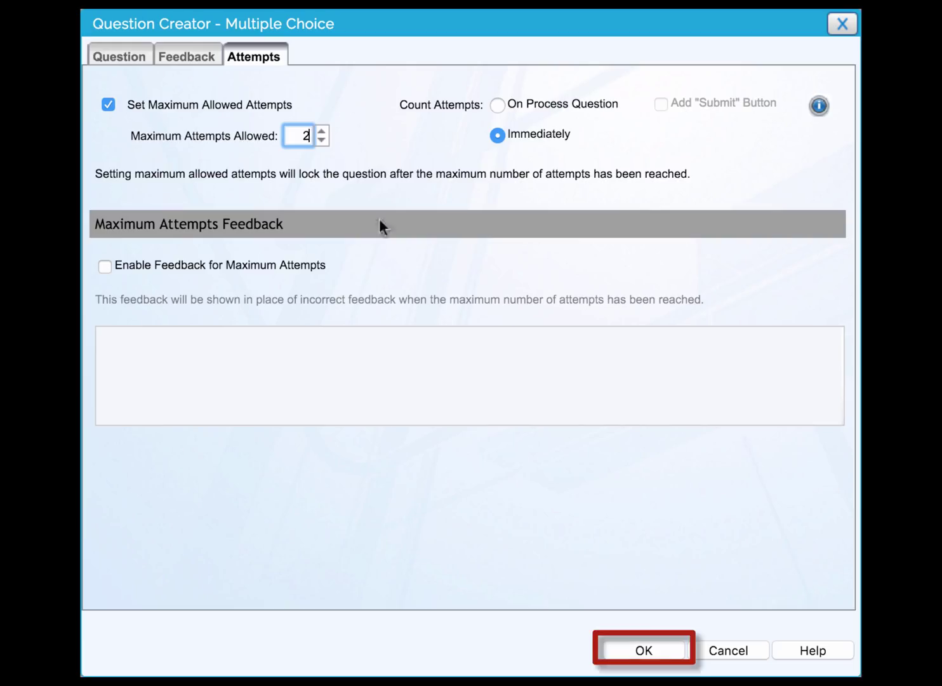
- Close the Question Creator with OK and move the question group slightly right and down beneath the title
click(656, 653)
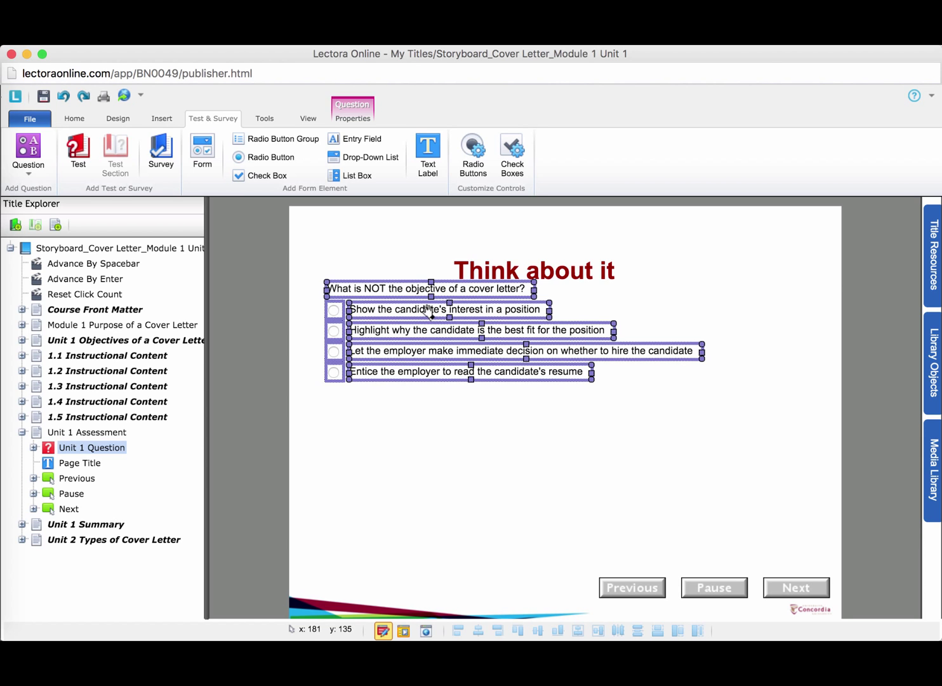
drag(434, 311, 460, 348)
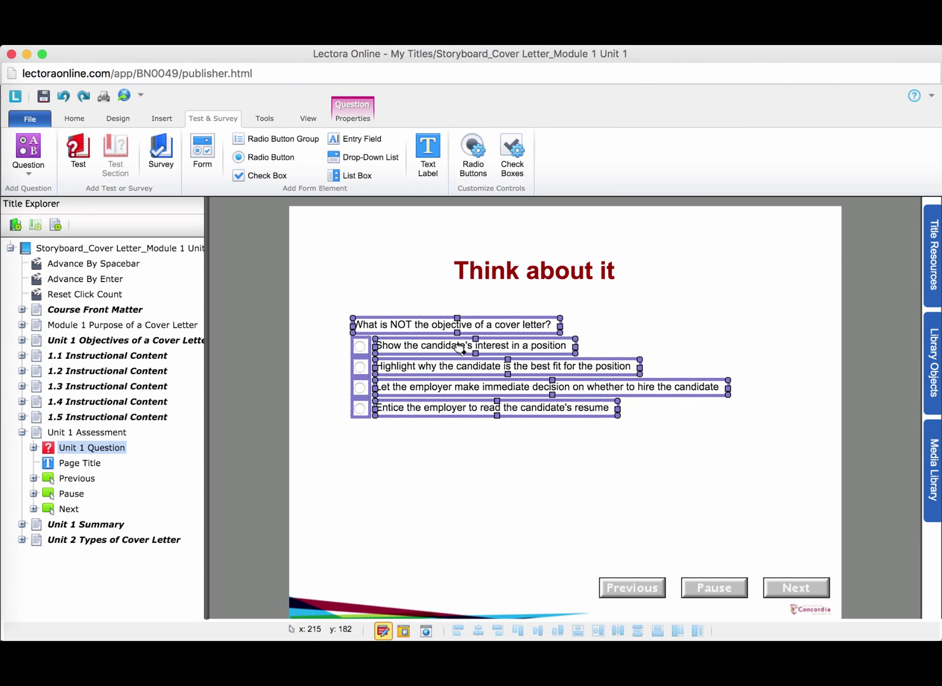
click(507, 496)
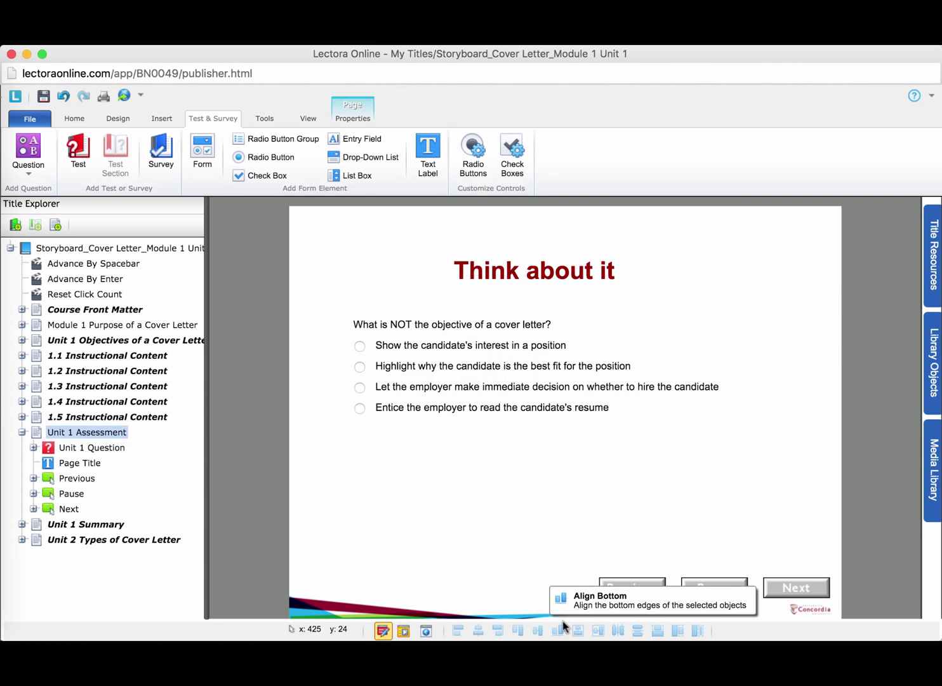